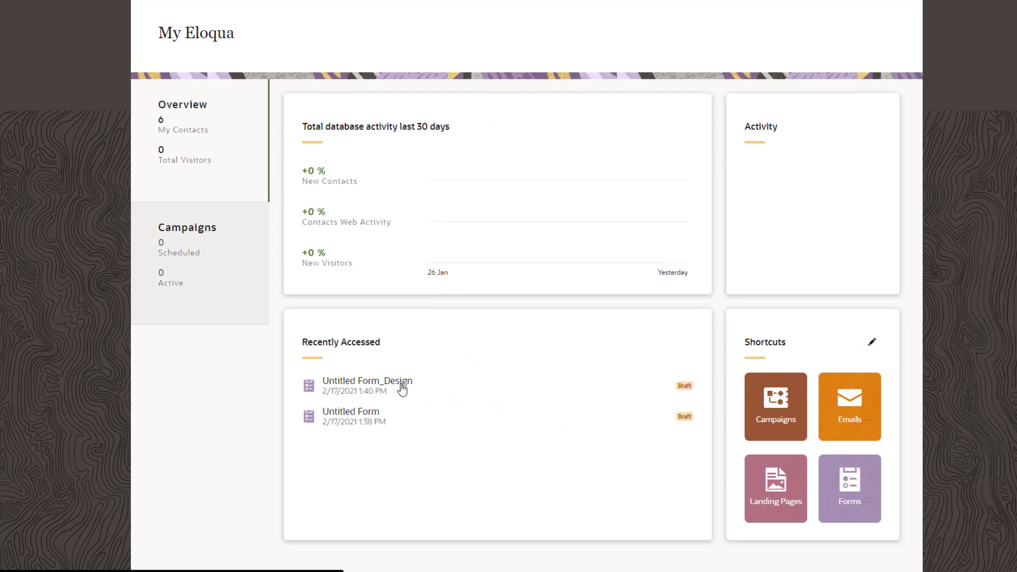
- Open Untitled Form_Design, switch on Spam Protection in its Form Settings, and save
{"action": "left_click", "coordinate": [398, 386]}
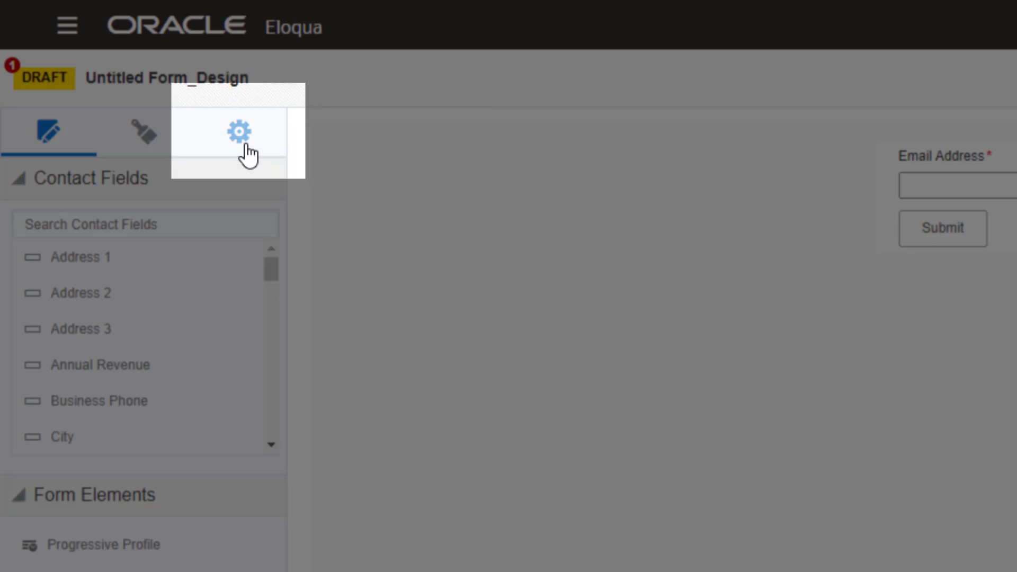
{"action": "left_click", "coordinate": [116, 68]}
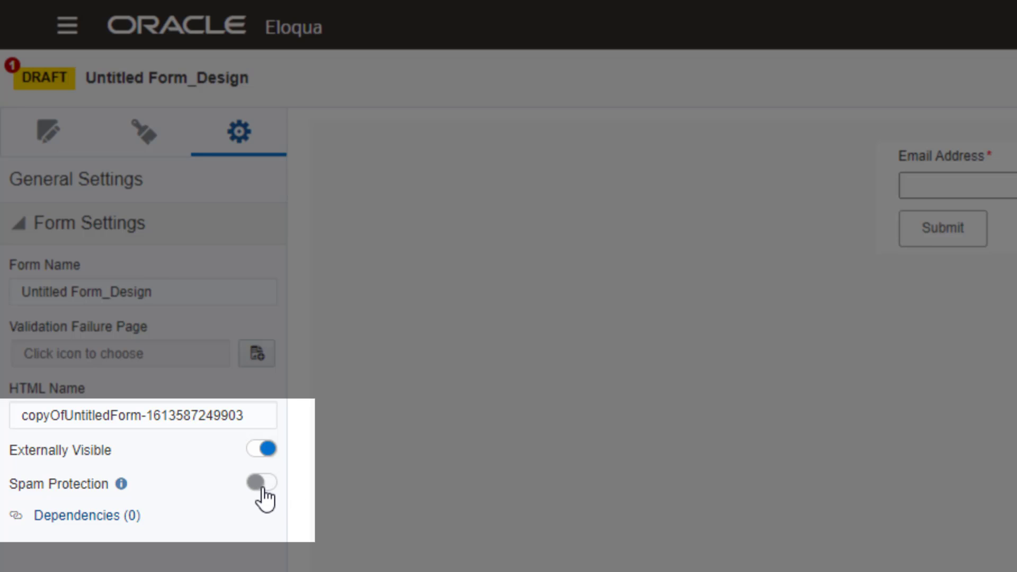
{"action": "left_click", "coordinate": [261, 484]}
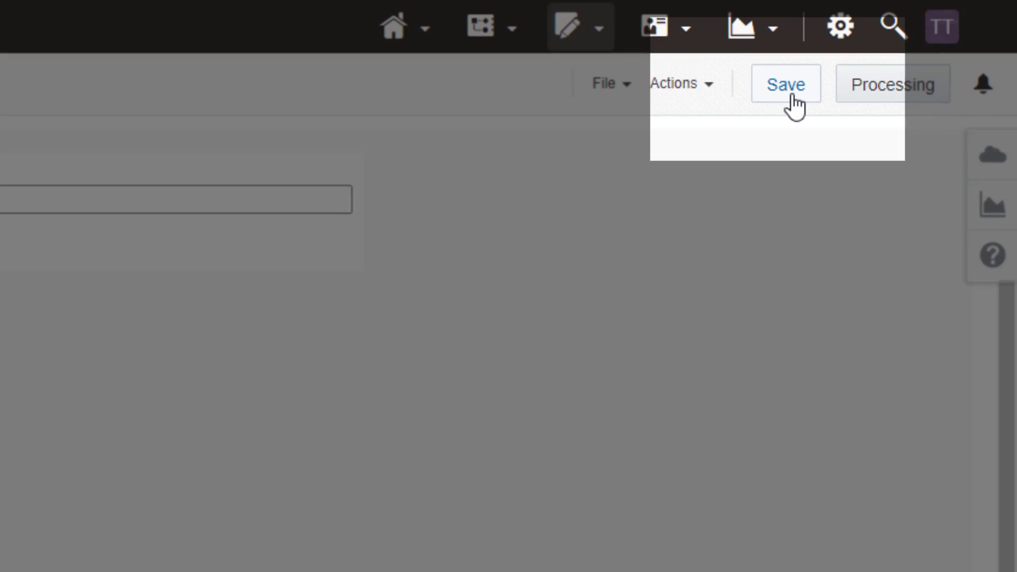
{"action": "left_click", "coordinate": [794, 104]}
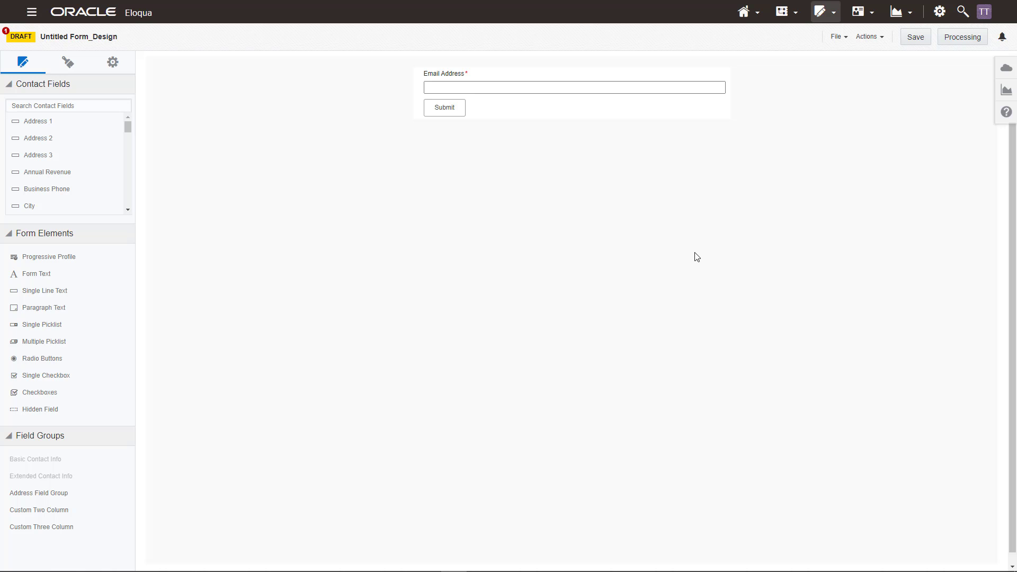
- Choose View Form HTML from the form's Actions menu
{"action": "left_click", "coordinate": [878, 38]}
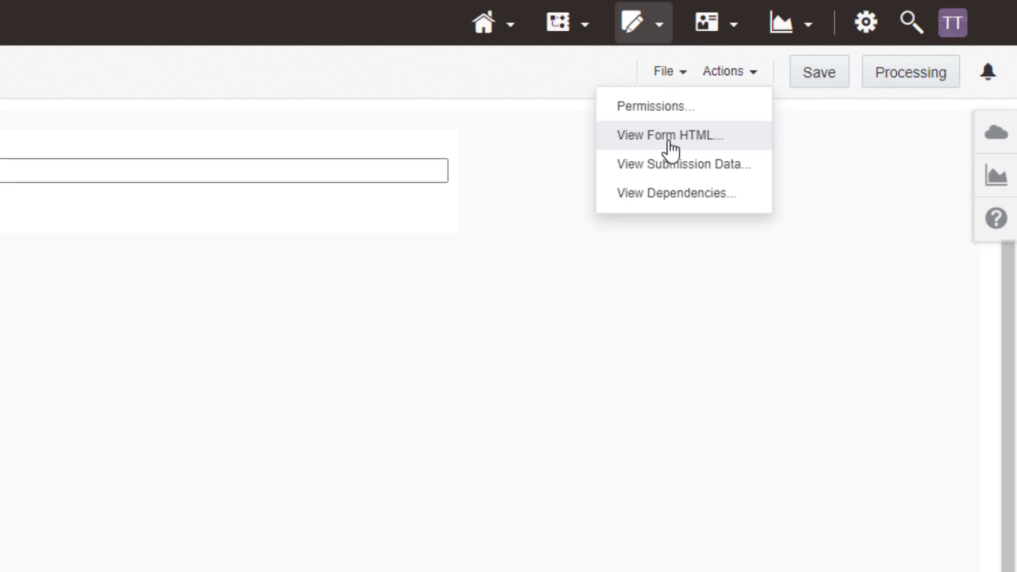
{"action": "left_click", "coordinate": [834, 64]}
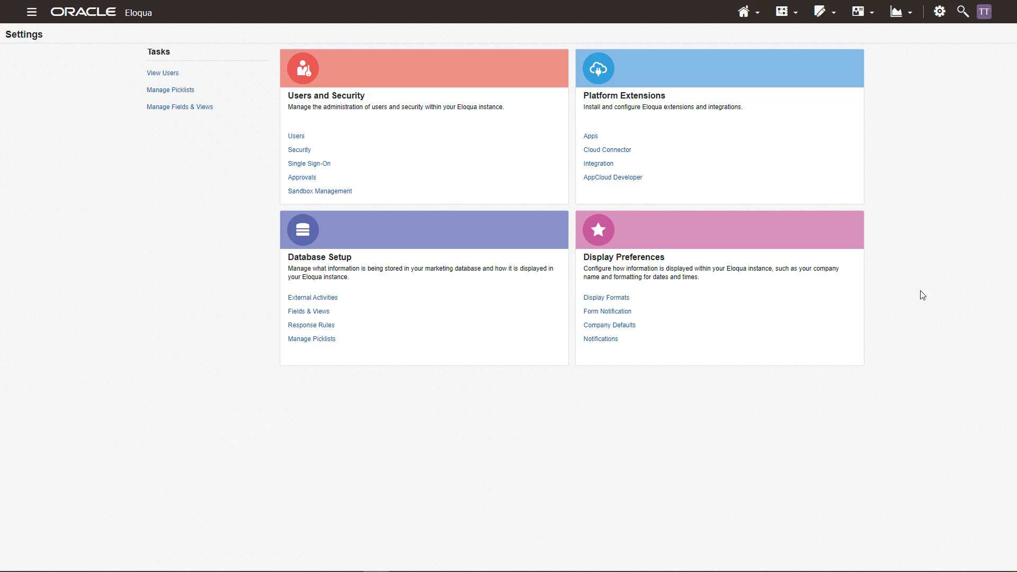
- Open the Customer Administrator security group's Action Permissions for editing
{"action": "left_click", "coordinate": [296, 135]}
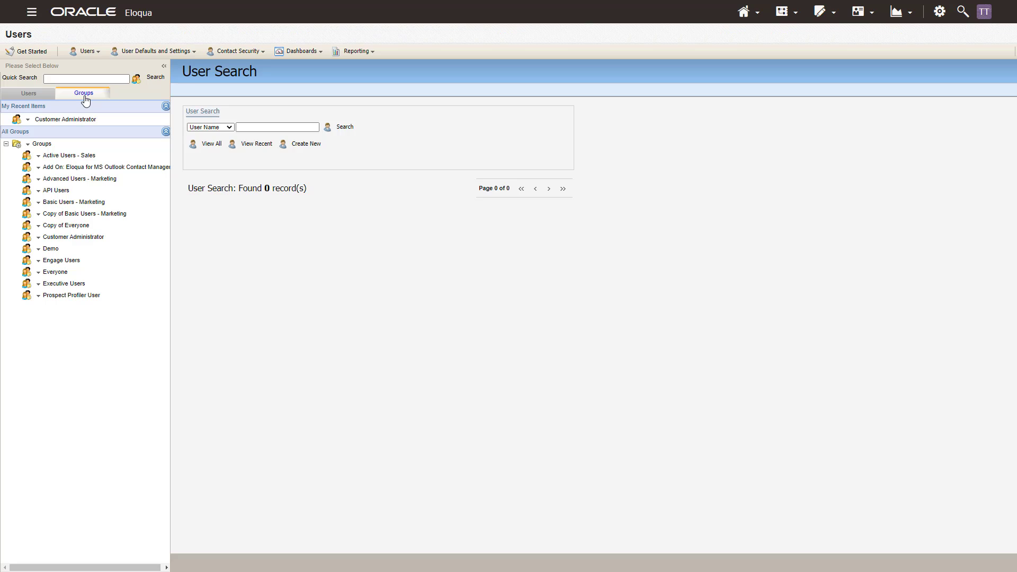
{"action": "left_click", "coordinate": [85, 119]}
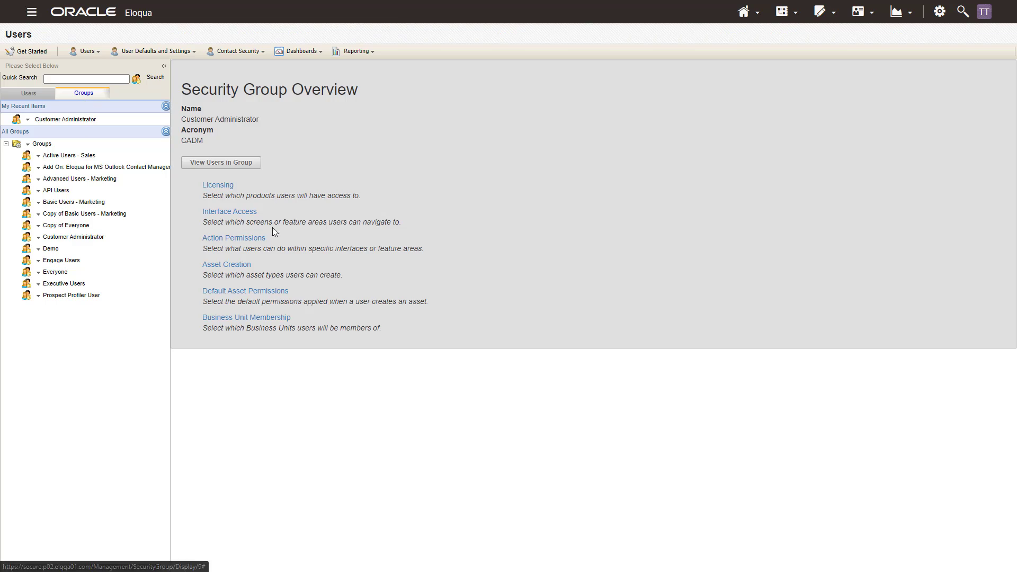
{"action": "left_click", "coordinate": [244, 239]}
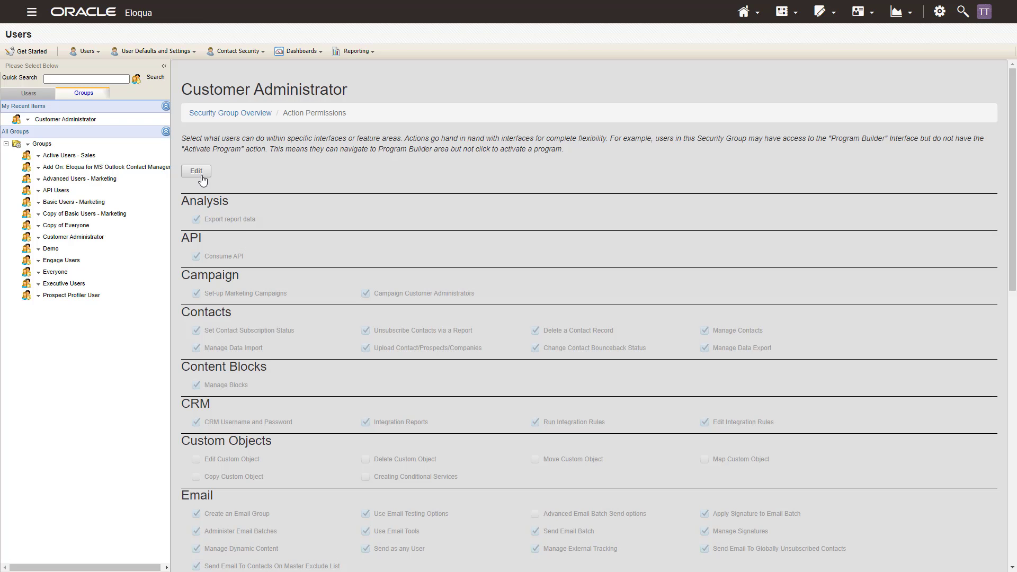
{"action": "left_click", "coordinate": [198, 174]}
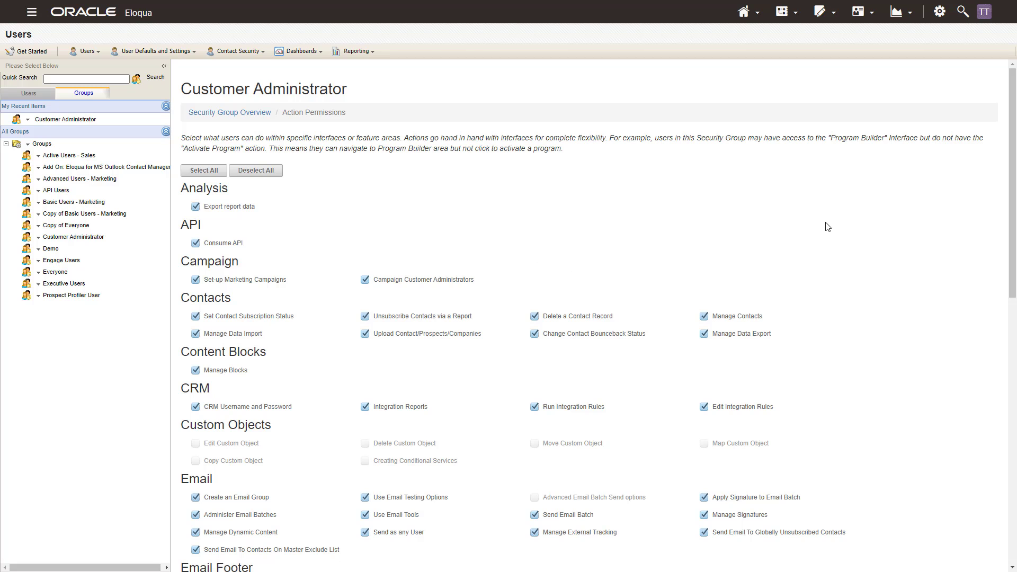
{"action": "scroll", "coordinate": [874, 247], "scroll_direction": "down", "scroll_amount": 2}
{"action": "scroll", "coordinate": [899, 245], "scroll_direction": "down", "scroll_amount": 3}
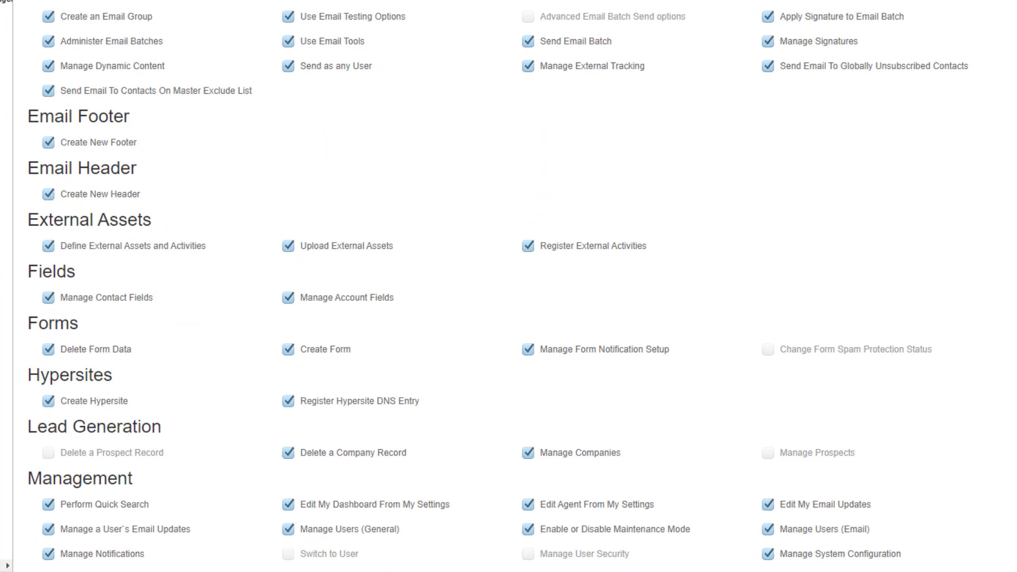